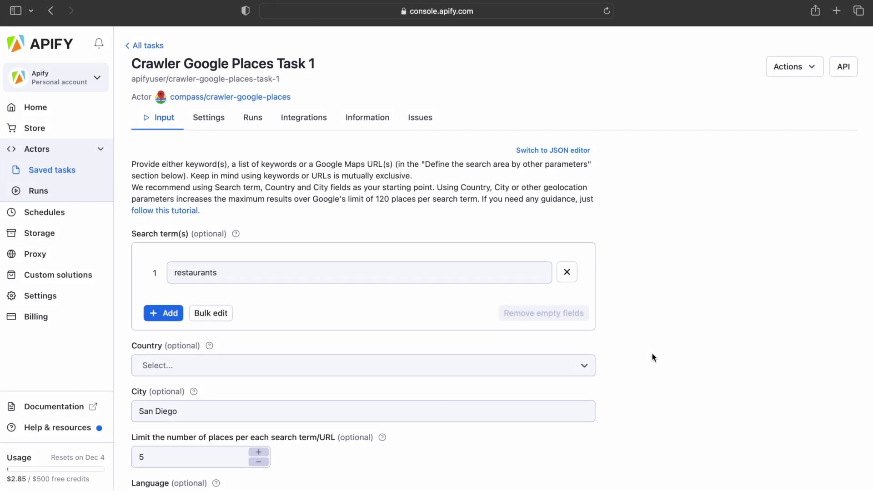
pyautogui.scroll(-1, 652, 355)
pyautogui.scroll(-1, 653, 355)
pyautogui.scroll(-1, 653, 354)
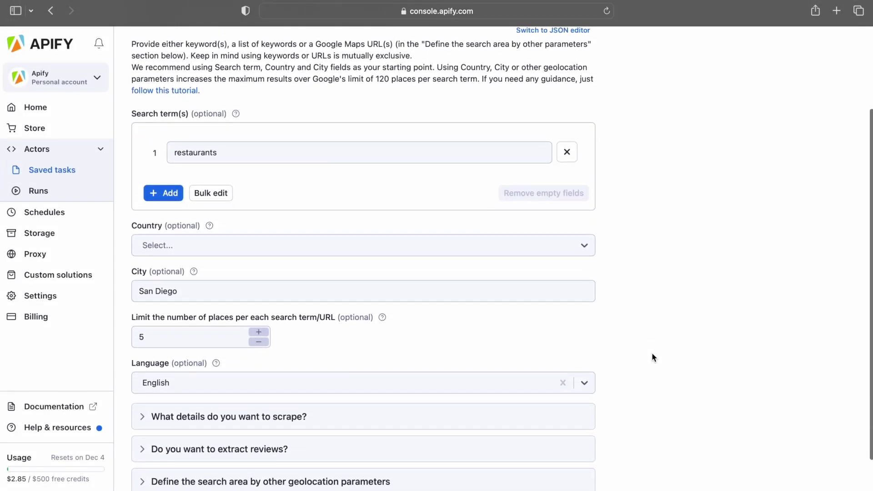
pyautogui.scroll(-1, 653, 358)
pyautogui.scroll(-1, 653, 358)
pyautogui.scroll(1, 652, 358)
pyautogui.scroll(1, 653, 357)
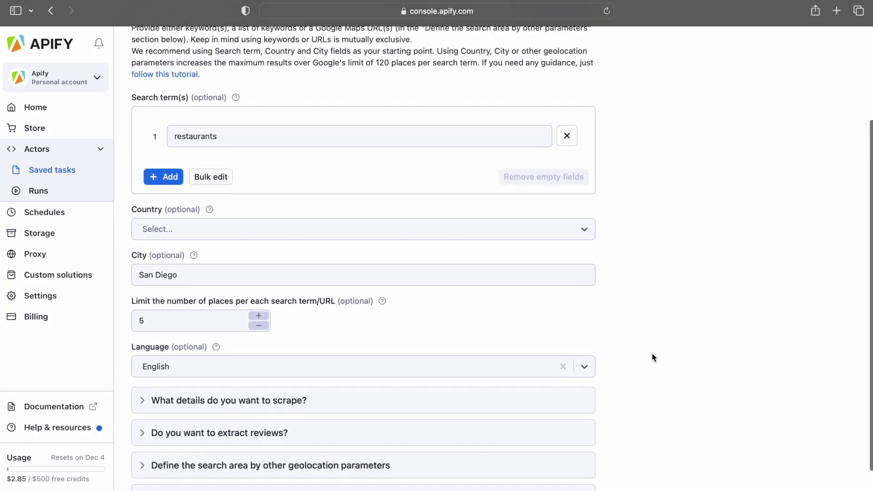
pyautogui.scroll(1, 652, 358)
pyautogui.scroll(1, 651, 358)
pyautogui.scroll(1, 652, 357)
pyautogui.scroll(1, 651, 357)
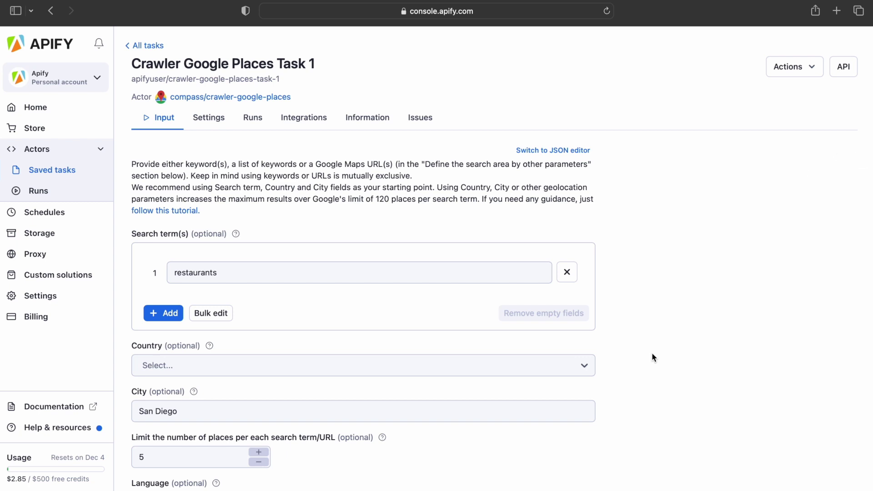
# Step: Add a Google Drive 'Upload results as new file' integration and begin connecting a Google account
pyautogui.click(321, 130)
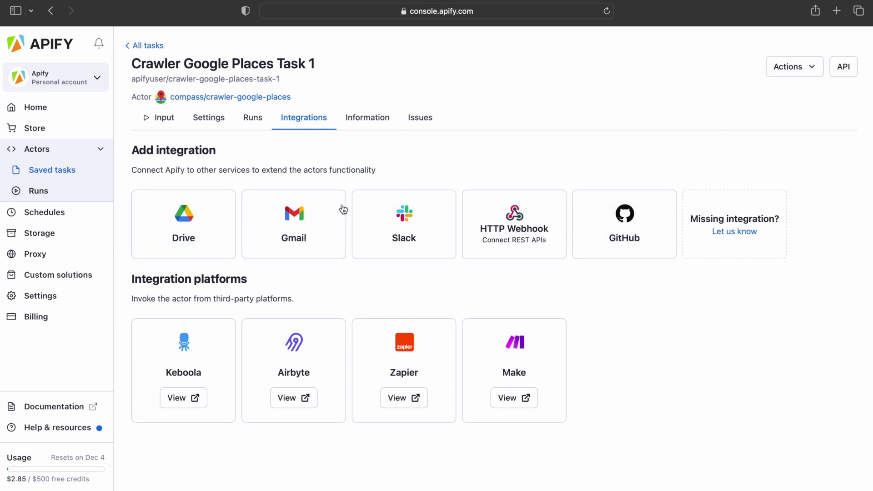
pyautogui.click(190, 206)
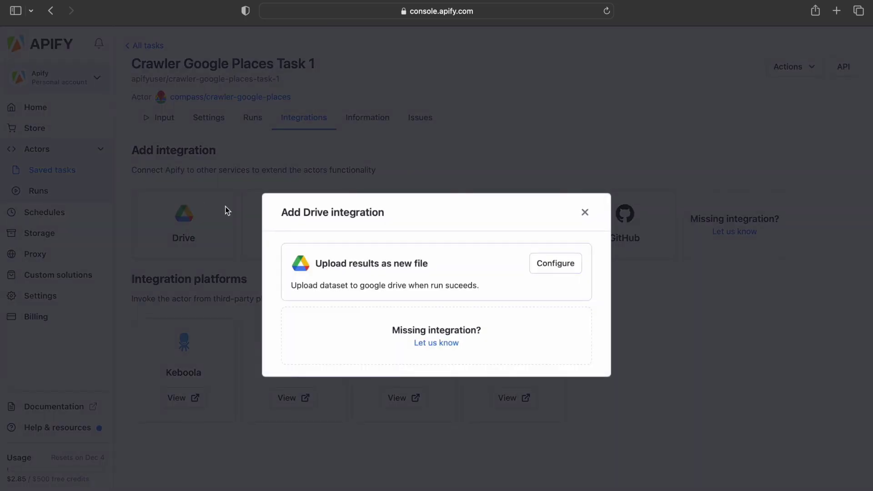
pyautogui.click(567, 259)
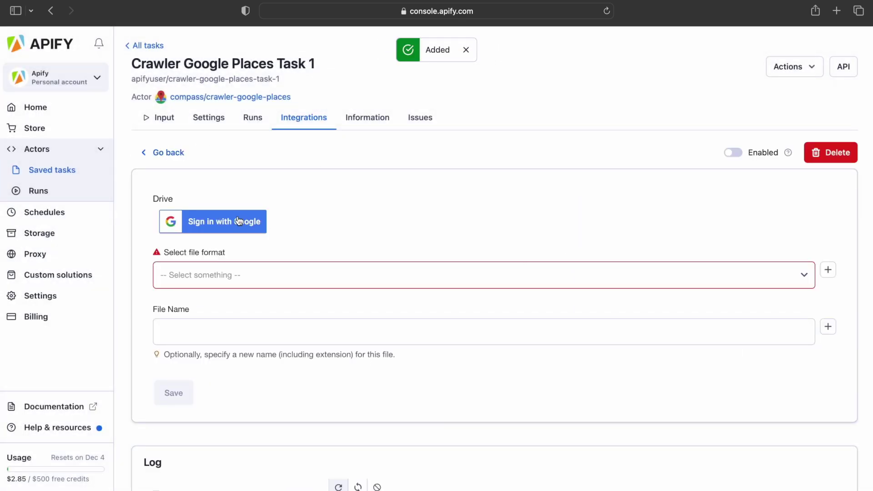
pyautogui.click(240, 221)
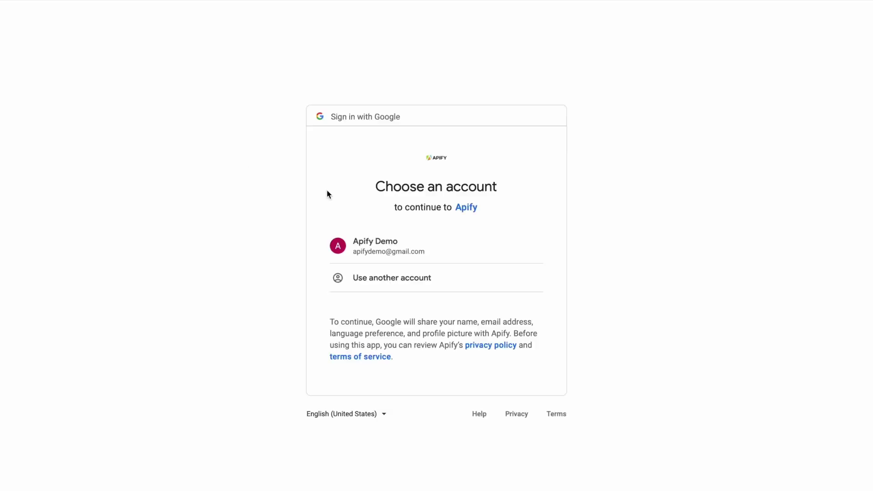
# Step: Sign in with the chosen Google account and grant Apify access to Drive files
pyautogui.click(384, 250)
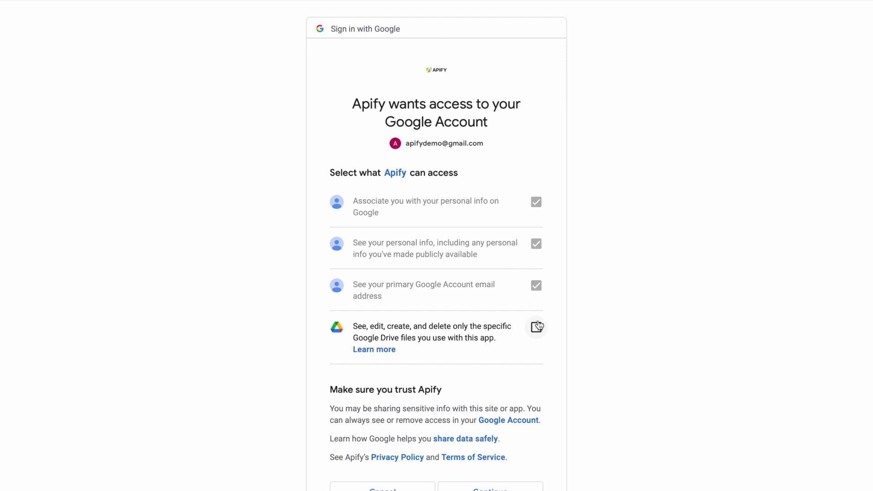
pyautogui.scroll(-1, 536, 366)
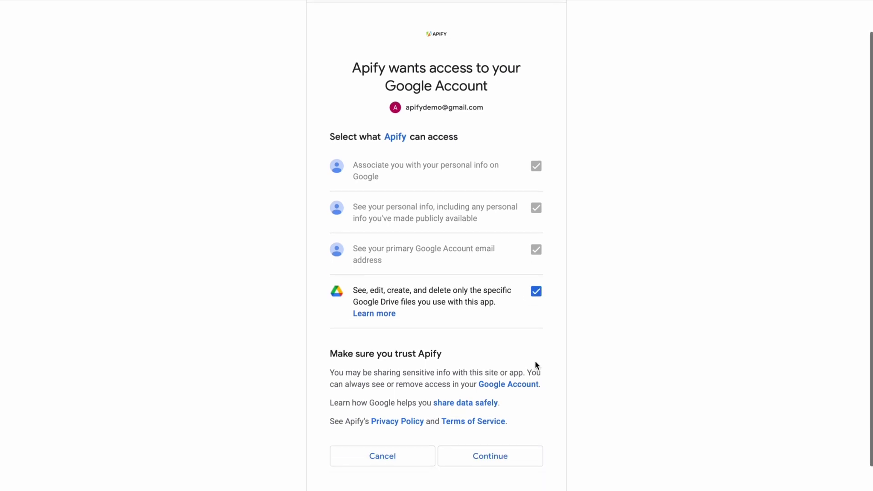
pyautogui.click(496, 458)
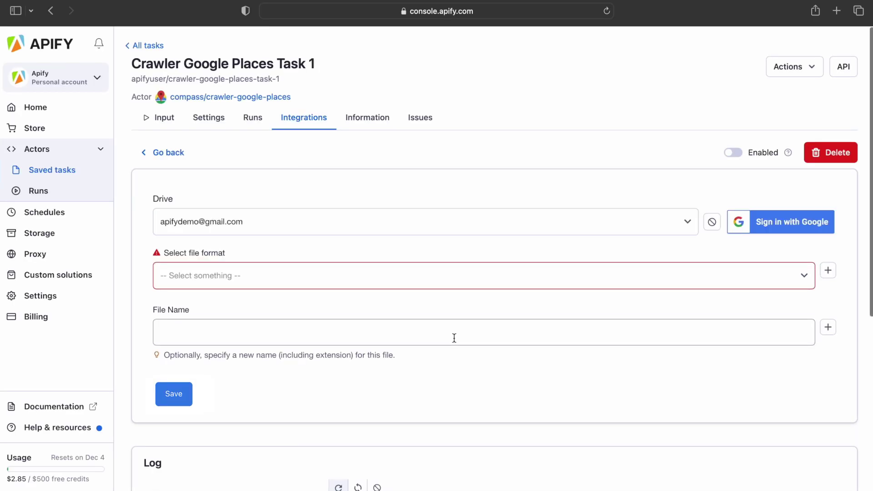
# Step: Set JSON format and file name 'Google Maps Data', save, and enable the integration
pyautogui.click(452, 285)
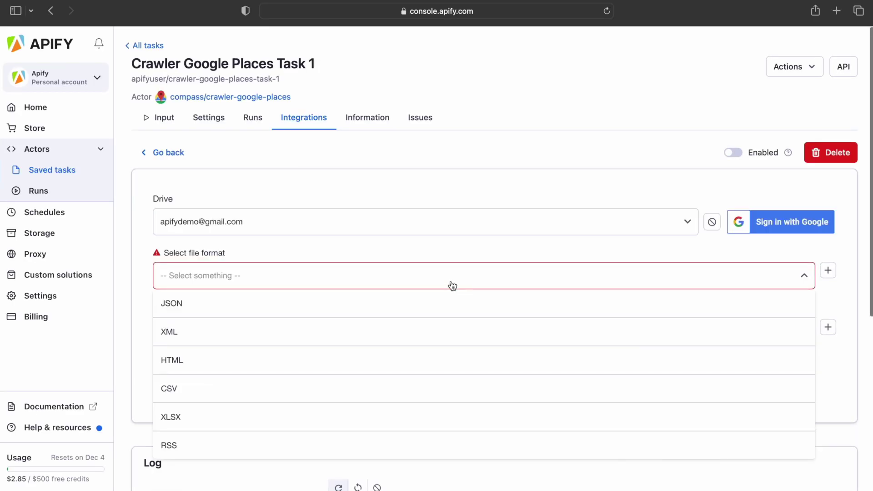
pyautogui.click(447, 308)
pyautogui.click(436, 333)
pyautogui.write('Google Maps Data')
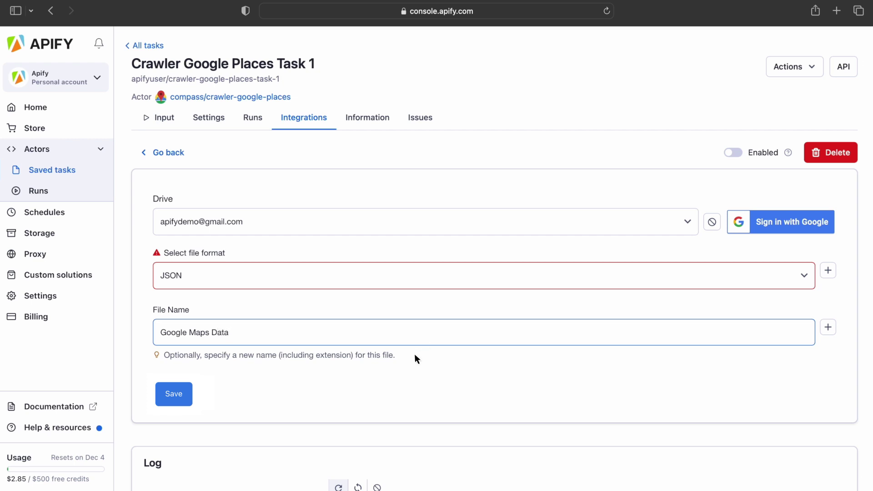
pyautogui.click(176, 393)
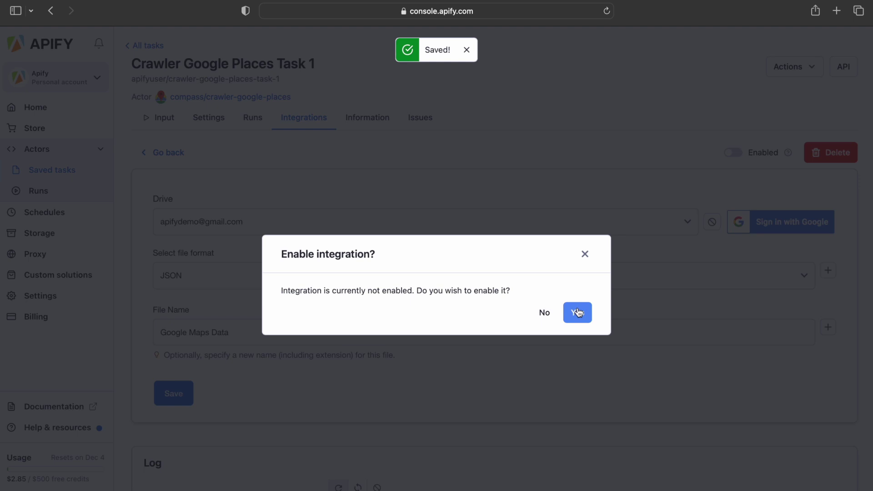
pyautogui.click(577, 312)
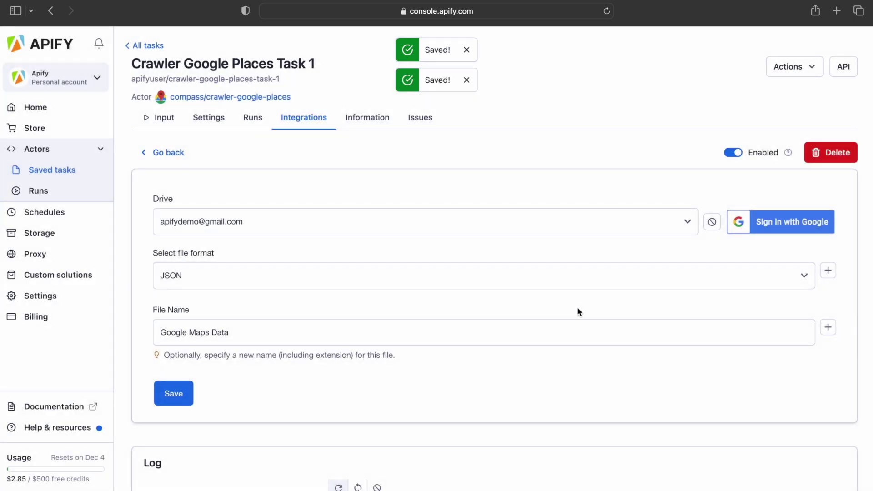
pyautogui.scroll(-2, 137, 425)
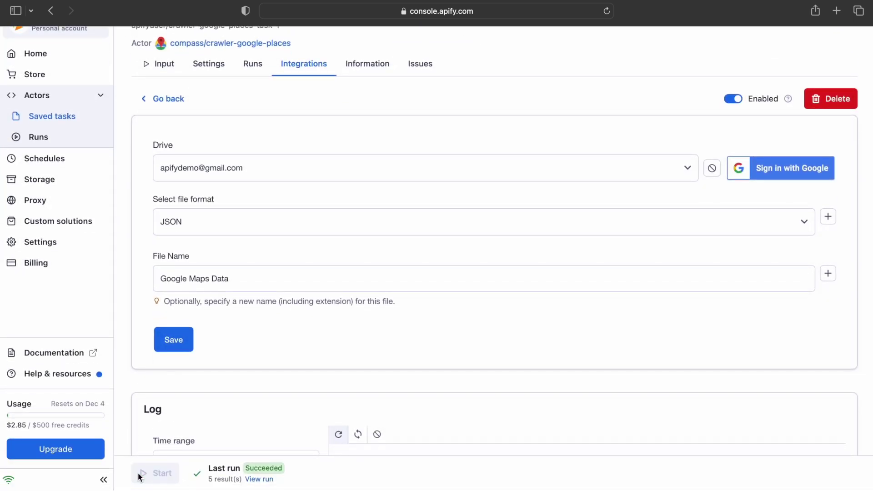
# Step: Launch a new Google Places task run from the bottom bar's Start control
pyautogui.click(138, 472)
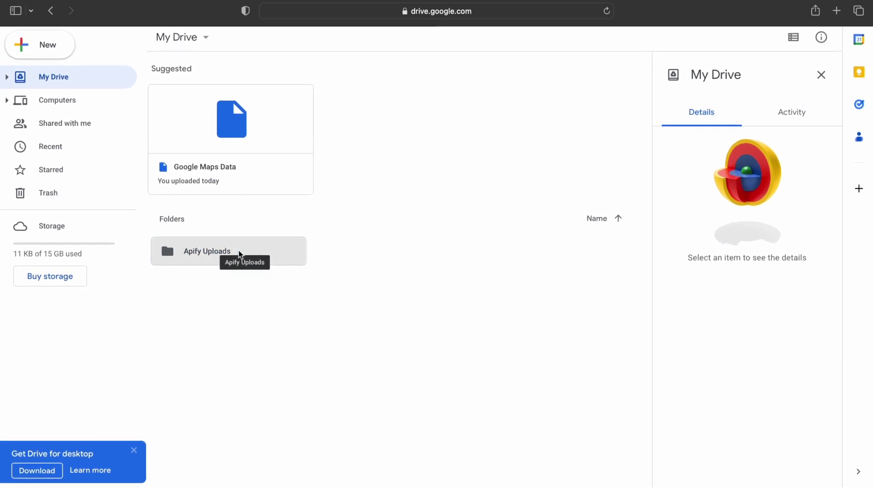
# Step: Open the Apify Uploads folder and preview the Google Maps Data file inside it
pyautogui.doubleClick(240, 254)
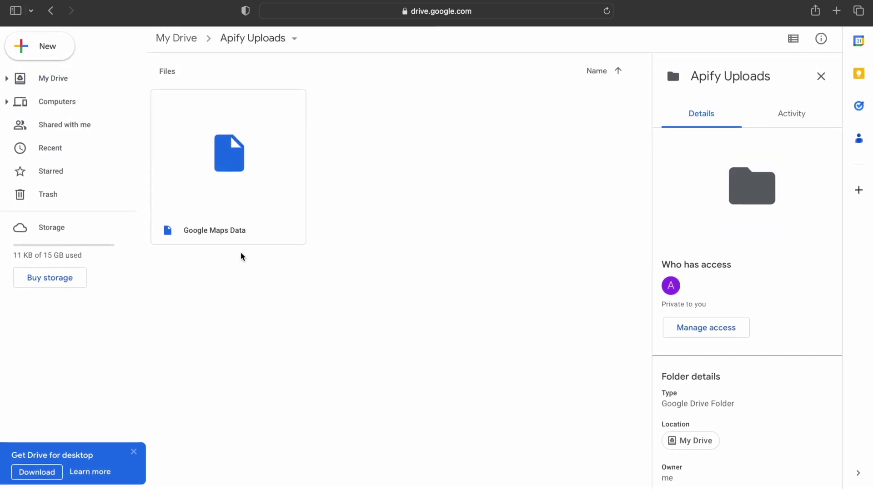
pyautogui.click(261, 146)
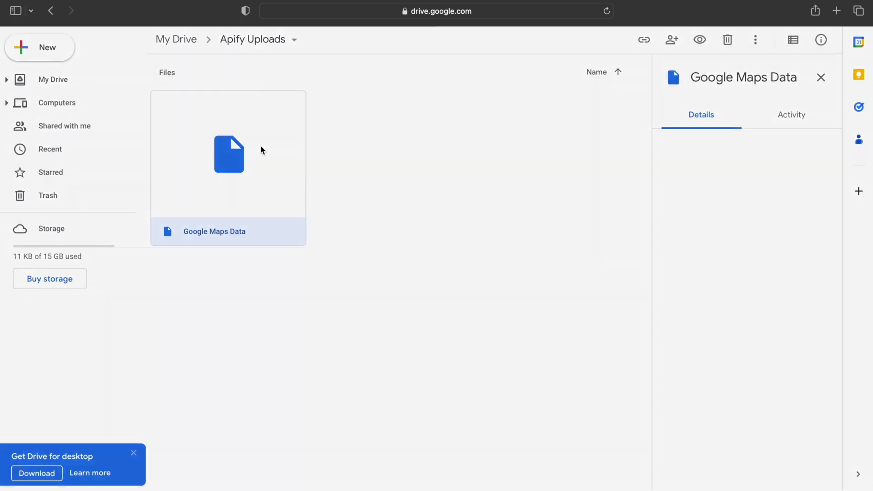
pyautogui.doubleClick(261, 150)
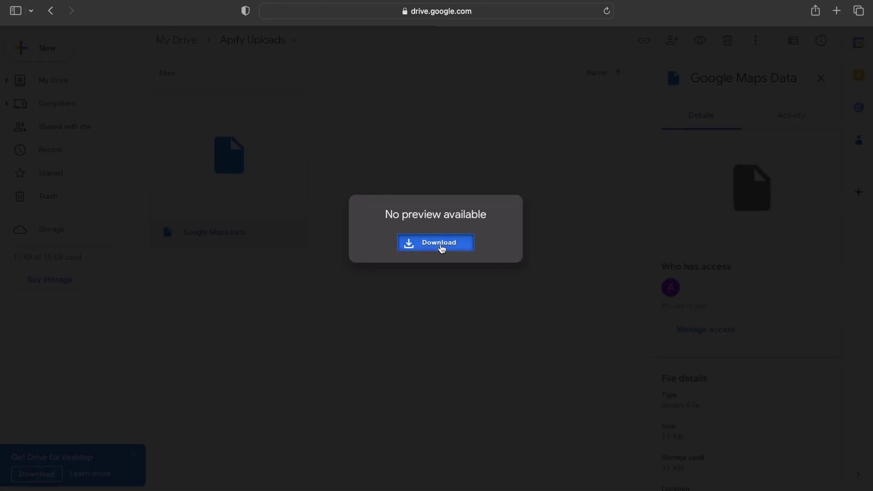